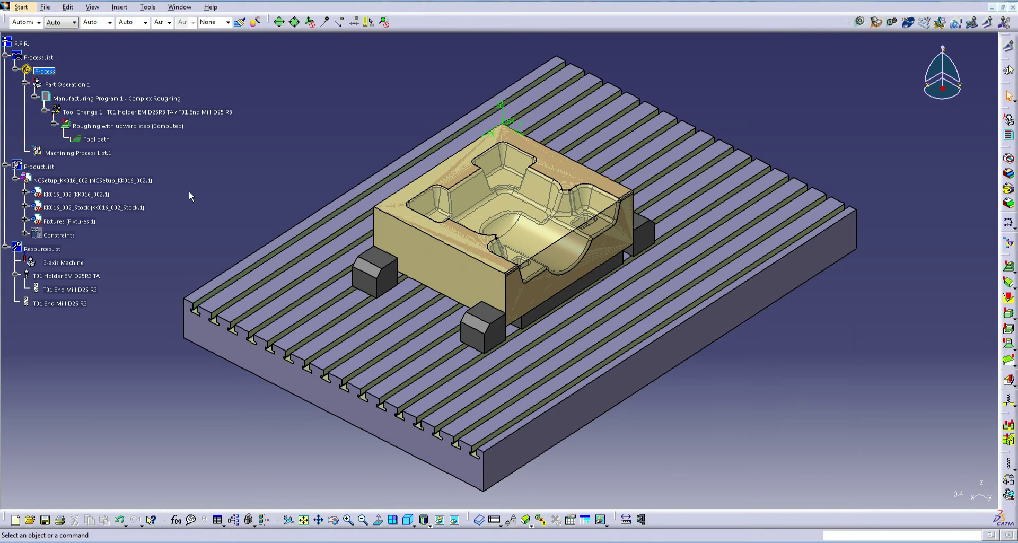
Step: Hide the KK016_002_Stock.1 rough stock and zoom in on the machined part
{"action": "right_click", "coordinate": [81, 209]}
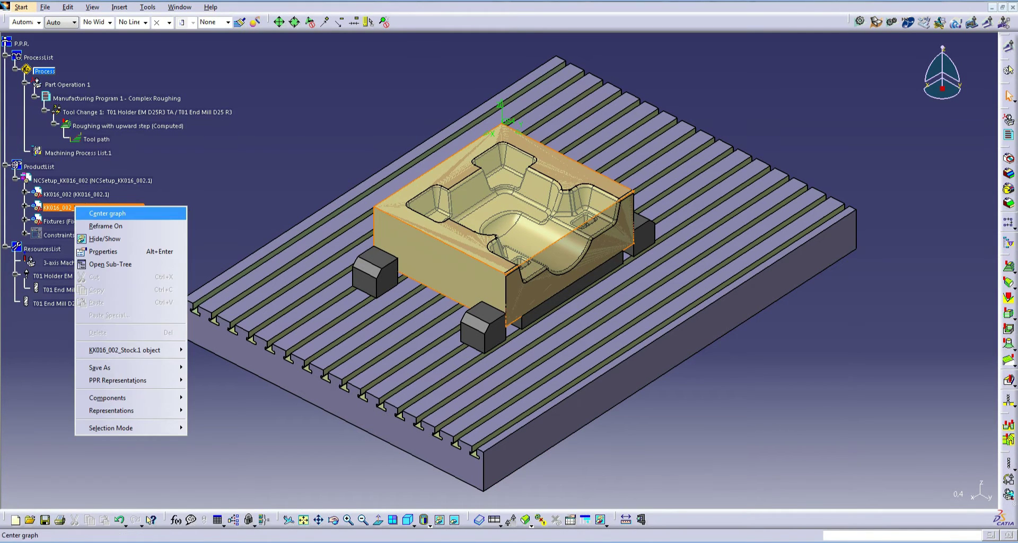
{"action": "left_click", "coordinate": [104, 241]}
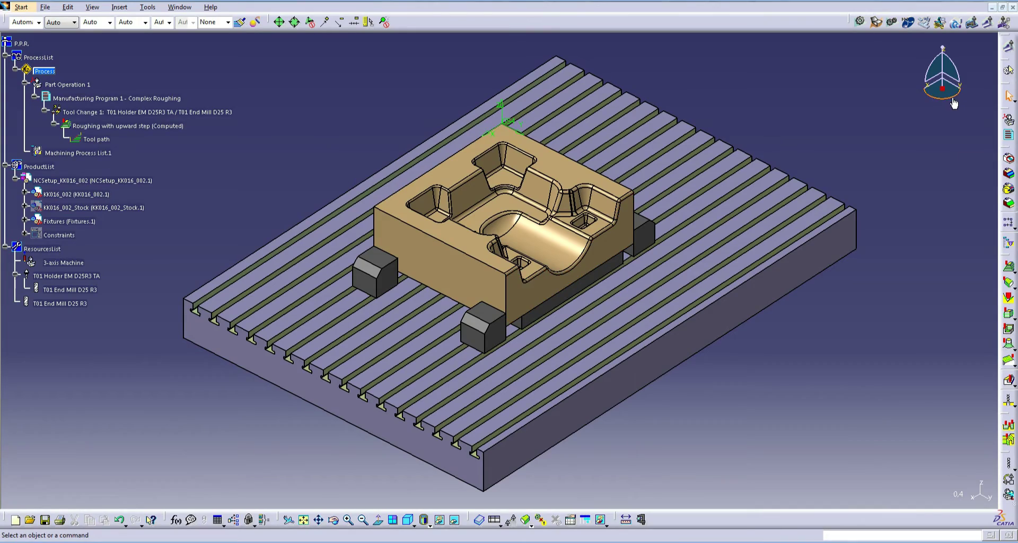
{"action": "left_click_drag", "start_coordinate": [950, 100], "coordinate": [943, 94]}
{"action": "middle_click_drag", "start_coordinate": [624, 255], "coordinate": [625, 233]}
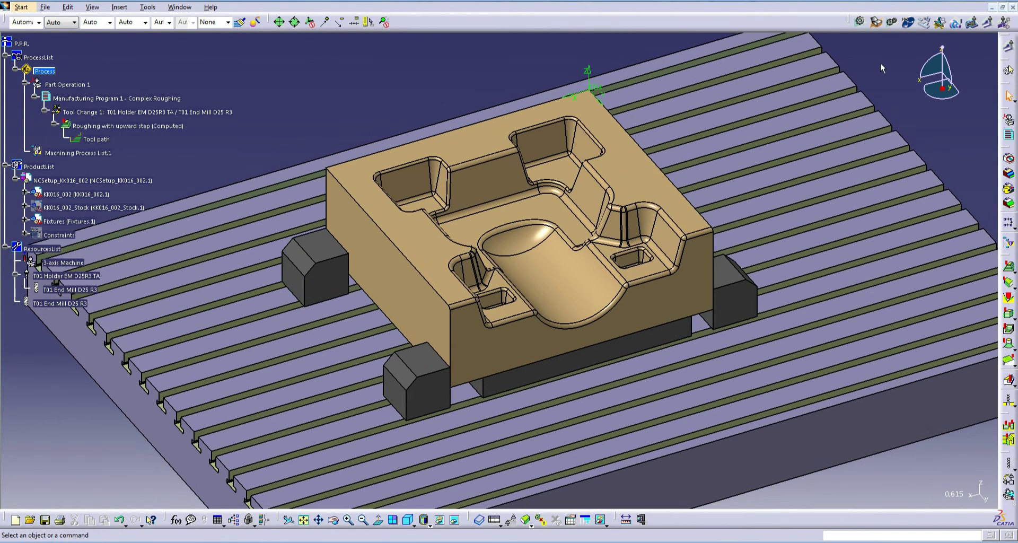
Step: Open Roughing with upward step and review its Geometry, Axial and T01 End Mill D25 R3 tool settings
{"action": "double_click", "coordinate": [122, 127]}
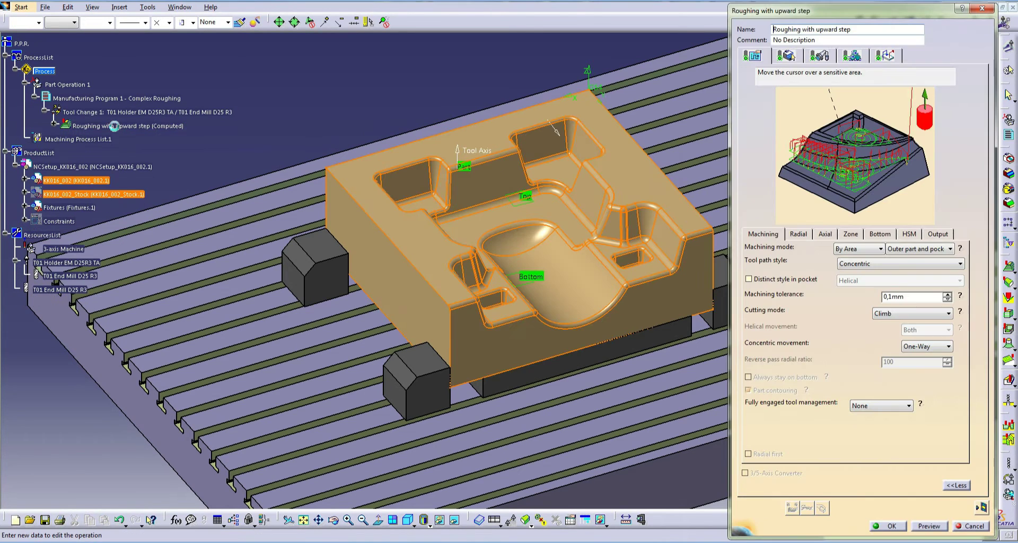
{"action": "left_click", "coordinate": [790, 55]}
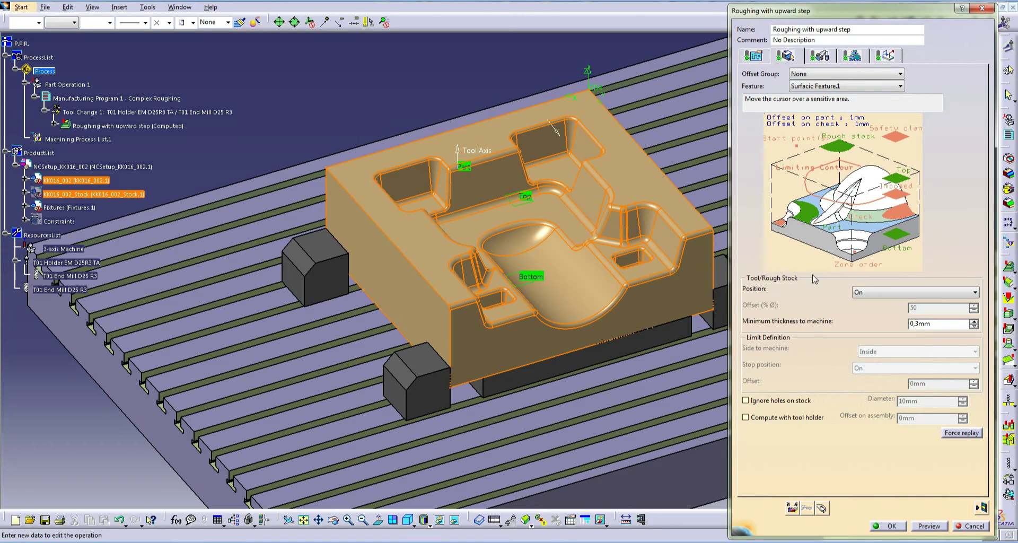
{"action": "left_click", "coordinate": [753, 55]}
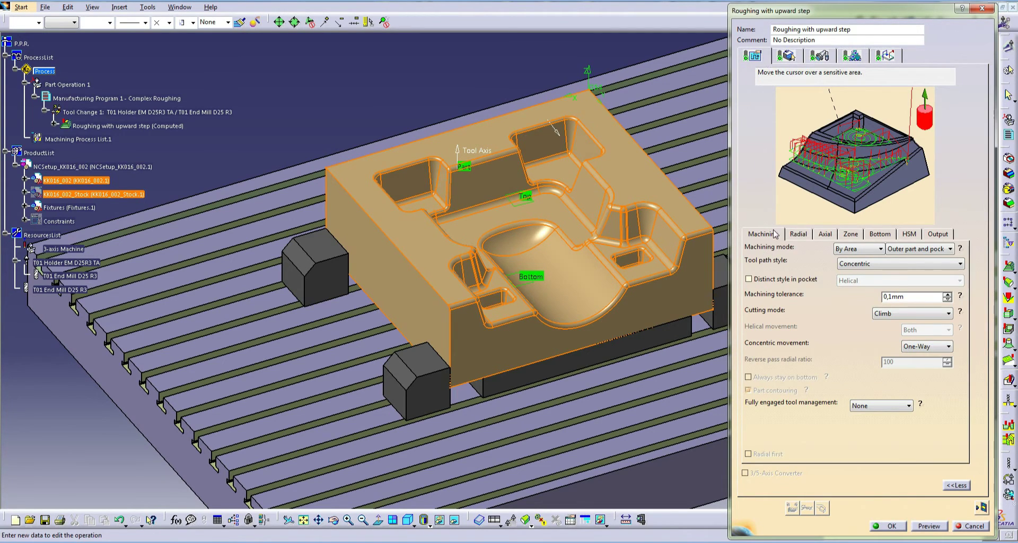
{"action": "left_click", "coordinate": [825, 234]}
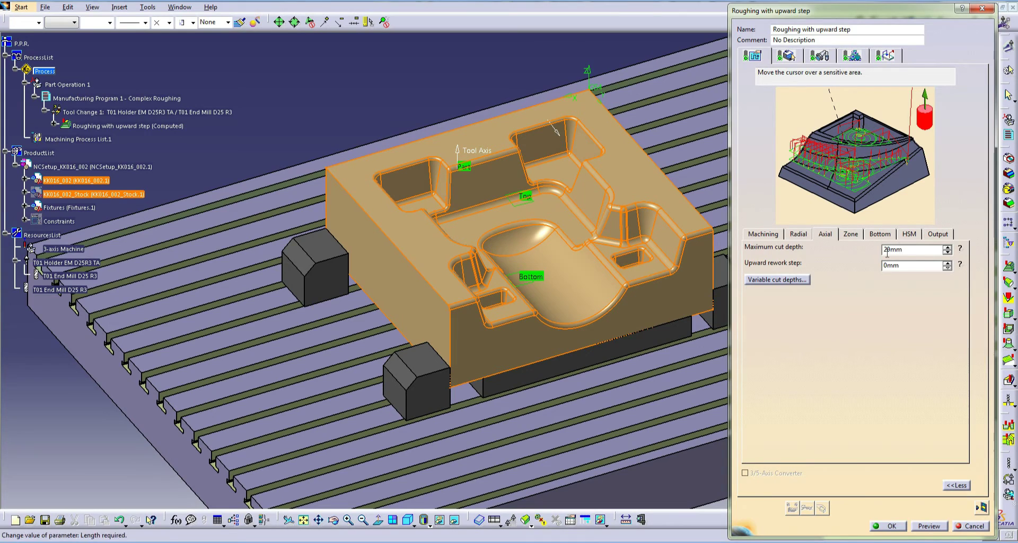
{"action": "left_click", "coordinate": [818, 56]}
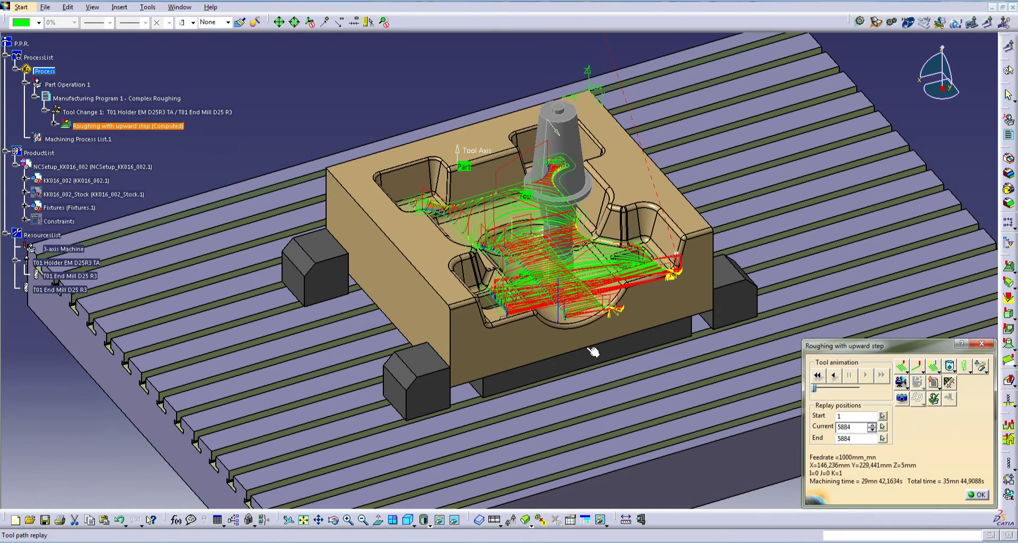
Step: From an oblique top-down view, replay the toolpath from the start, then pause it
{"action": "middle_click_drag", "start_coordinate": [593, 351], "coordinate": [669, 291]}
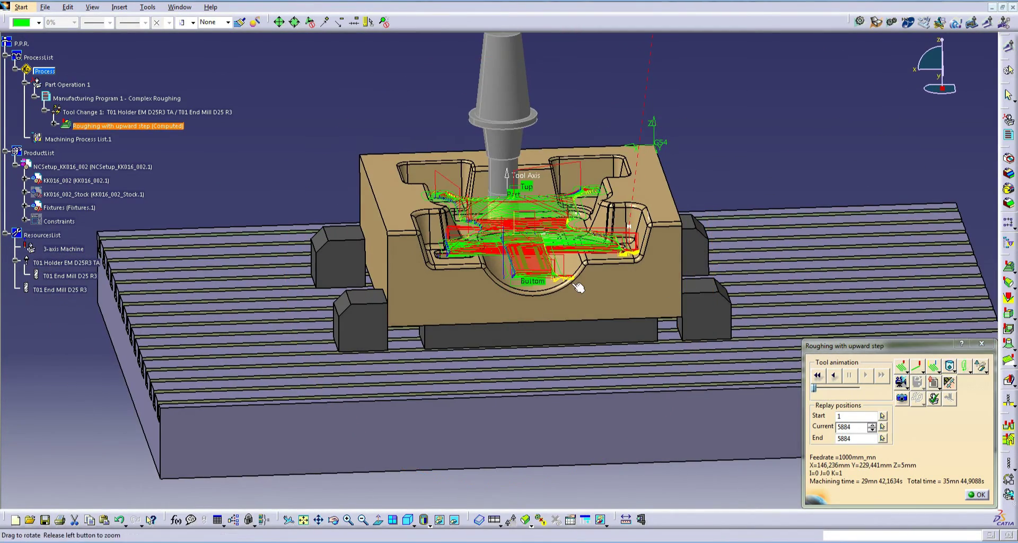
{"action": "middle_click_drag", "start_coordinate": [578, 286], "coordinate": [578, 228]}
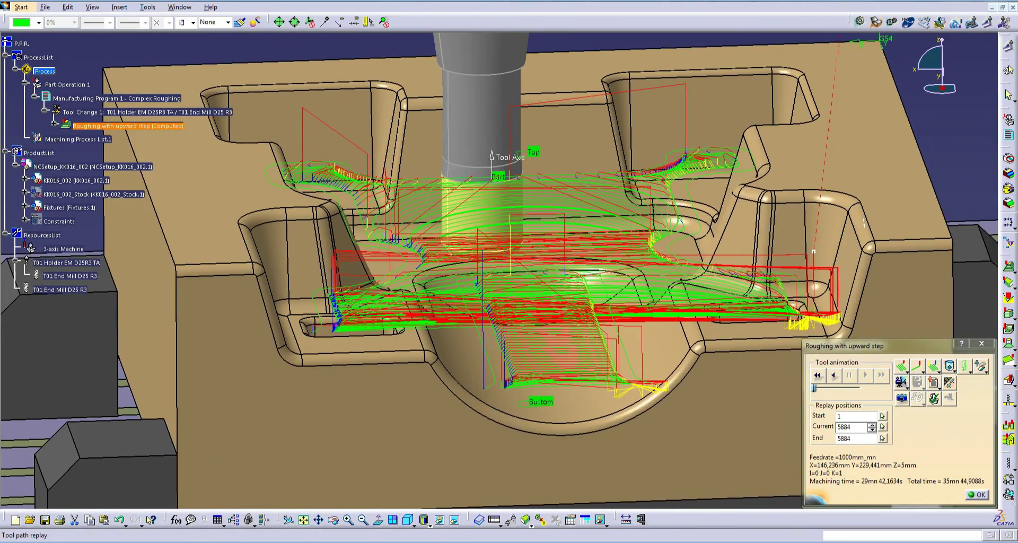
{"action": "middle_click_drag", "start_coordinate": [537, 296], "coordinate": [515, 240]}
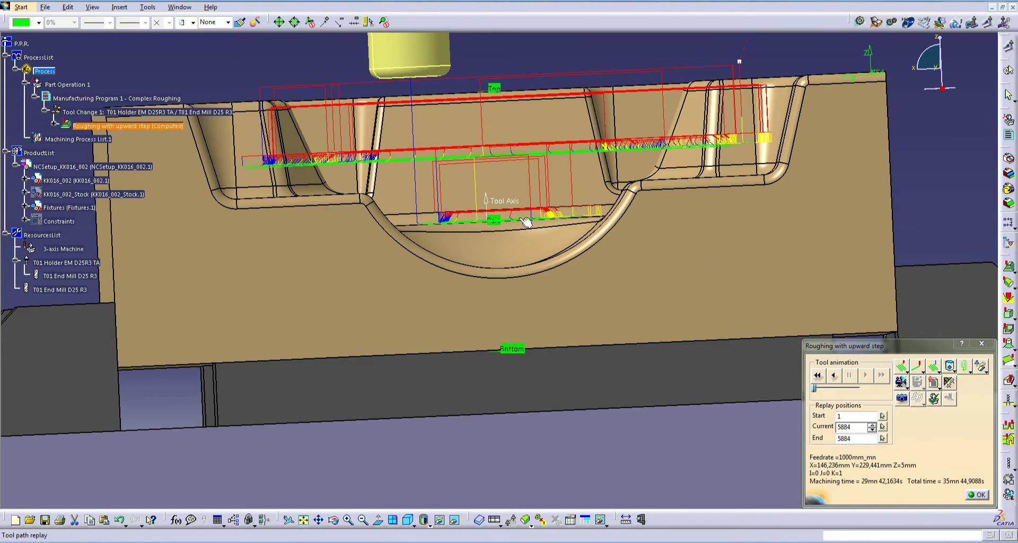
{"action": "mouse_move", "coordinate": [540, 153]}
{"action": "middle_mouse_down"}
{"action": "mouse_move", "coordinate": [494, 201]}
{"action": "mouse_move", "coordinate": [513, 246]}
{"action": "middle_mouse_up"}
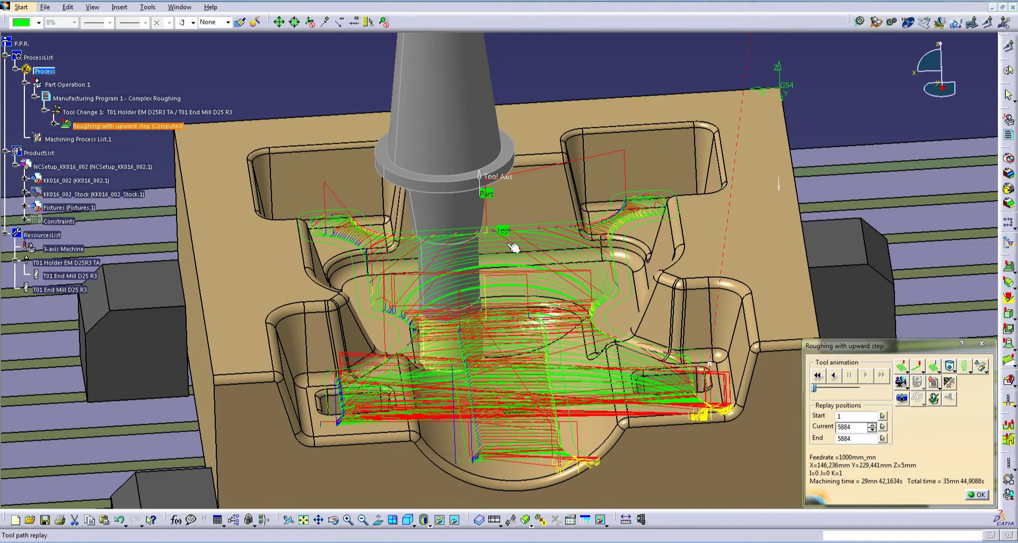
{"action": "left_click", "coordinate": [818, 376]}
{"action": "left_click", "coordinate": [867, 375]}
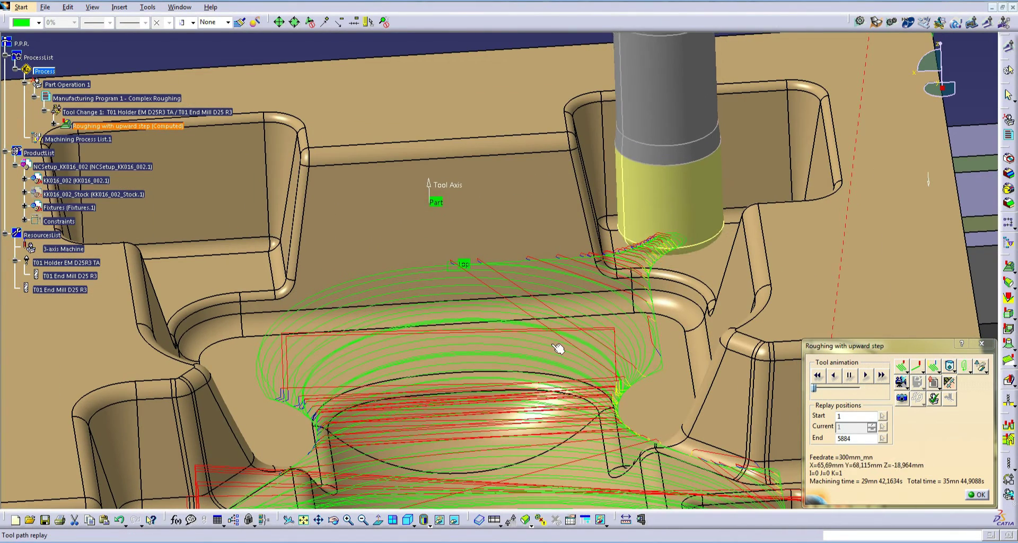
{"action": "mouse_move", "coordinate": [524, 343]}
{"action": "middle_mouse_down"}
{"action": "mouse_move", "coordinate": [555, 360]}
{"action": "mouse_move", "coordinate": [573, 346]}
{"action": "middle_mouse_up"}
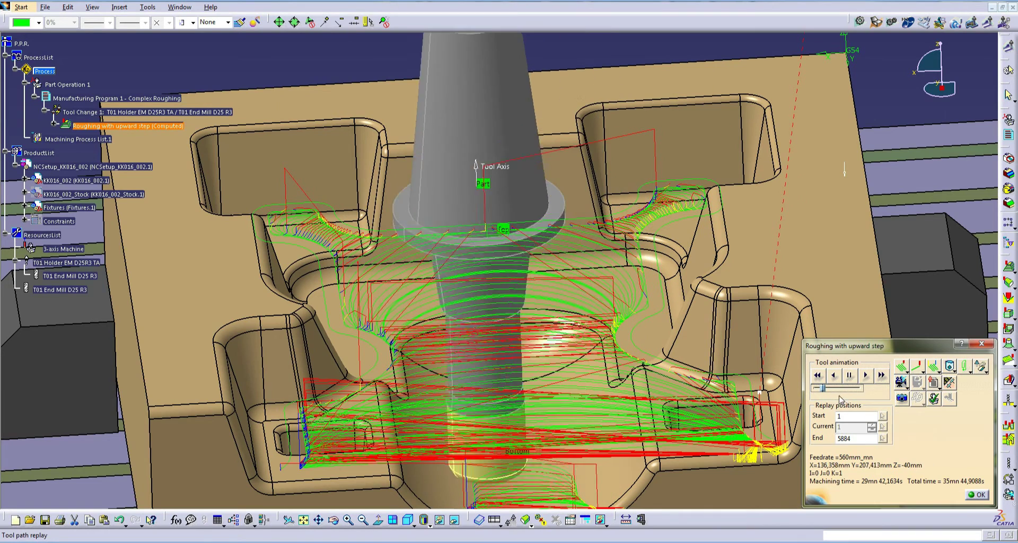
{"action": "left_click", "coordinate": [848, 375]}
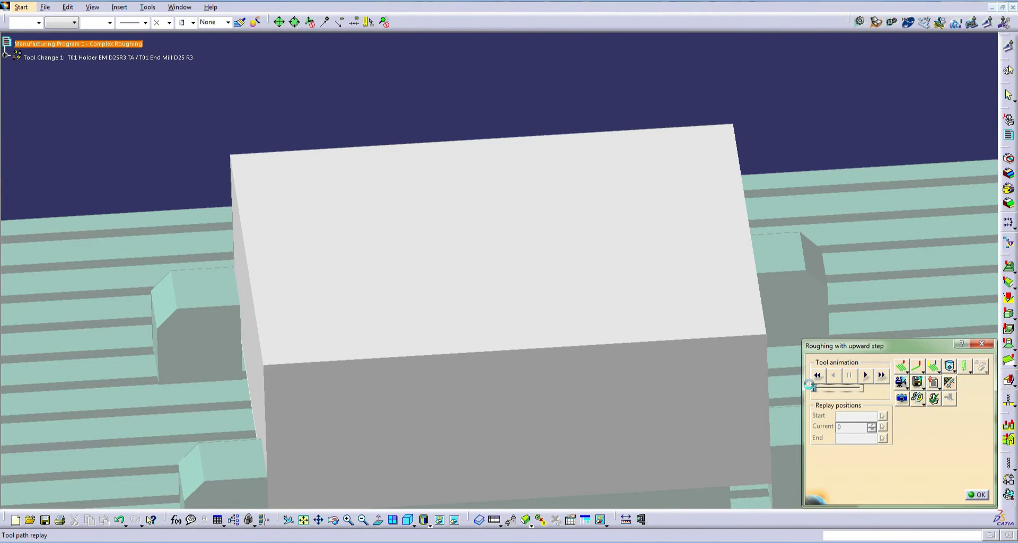
Step: Run the material-removal simulation to the end and zoom out around the roughed stock
{"action": "left_click", "coordinate": [866, 375]}
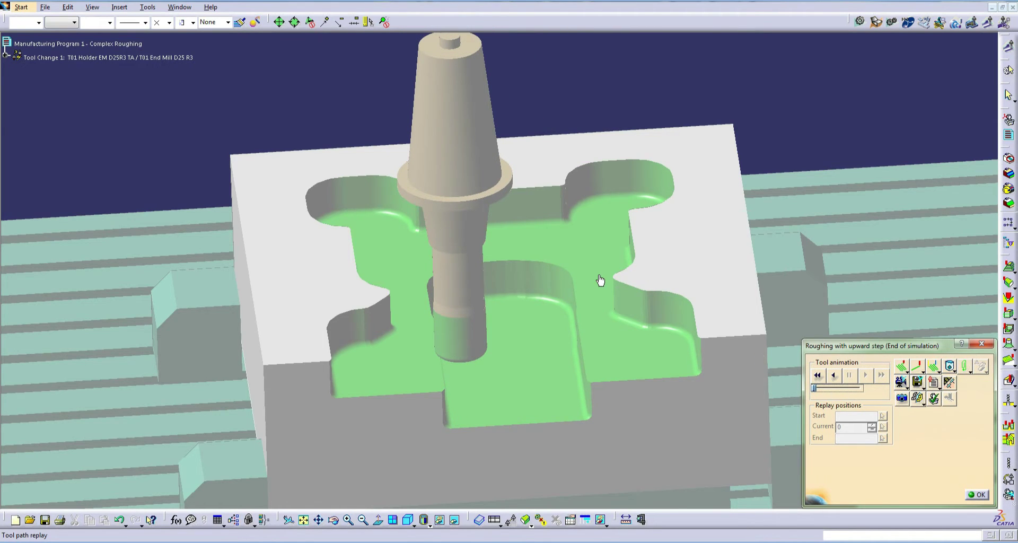
{"action": "mouse_move", "coordinate": [600, 279]}
{"action": "middle_mouse_down"}
{"action": "mouse_move", "coordinate": [589, 341]}
{"action": "mouse_move", "coordinate": [470, 353]}
{"action": "mouse_move", "coordinate": [454, 410]}
{"action": "mouse_move", "coordinate": [545, 405]}
{"action": "mouse_move", "coordinate": [614, 382]}
{"action": "middle_mouse_up"}
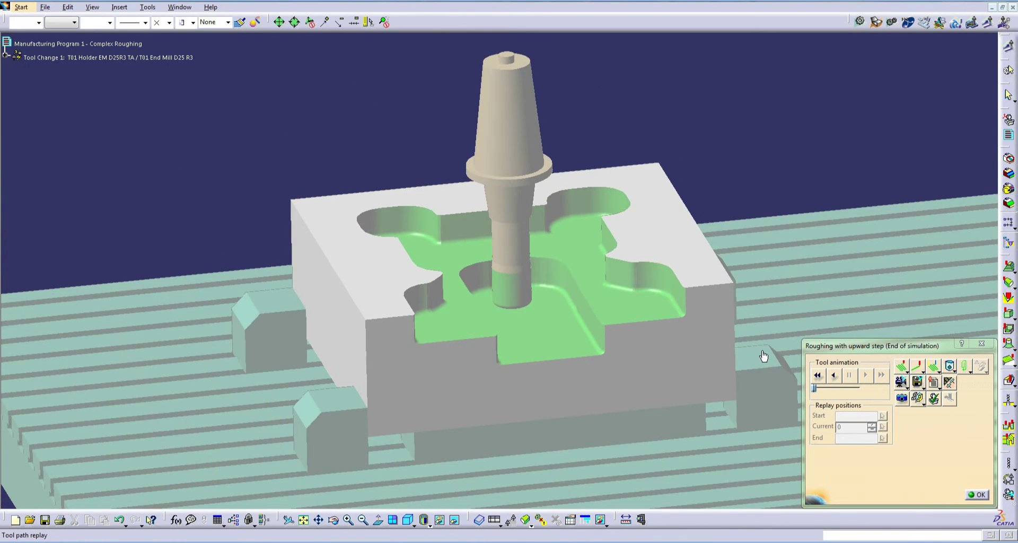
Step: Set the Upward rework step to 3mm and recompute the toolpath (13954 points)
{"action": "left_click", "coordinate": [979, 495]}
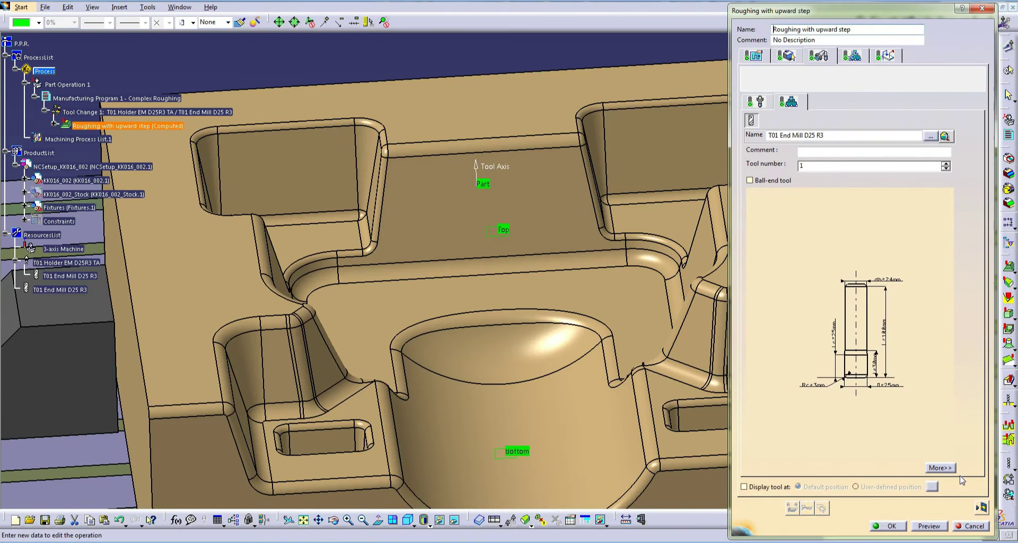
{"action": "left_click", "coordinate": [759, 56]}
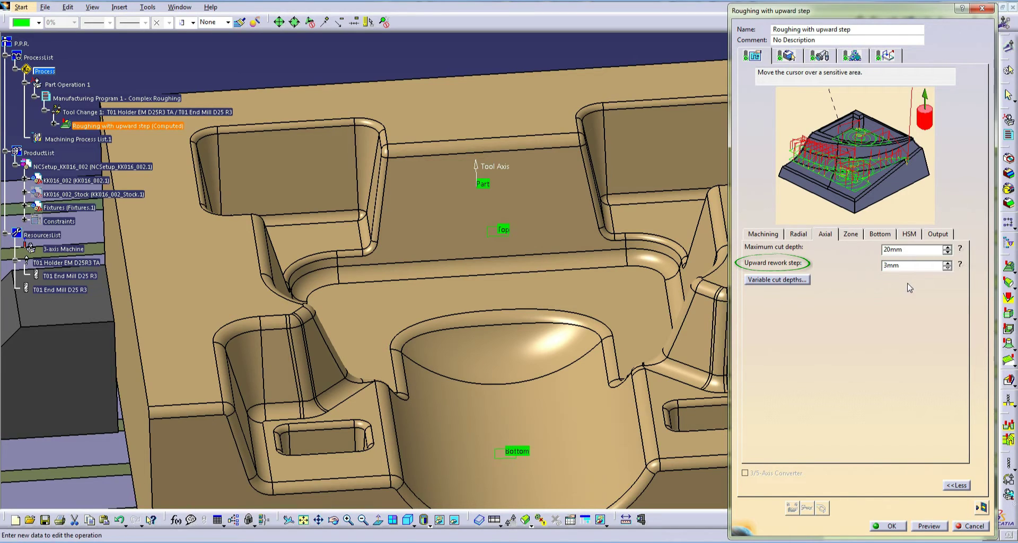
{"action": "left_click", "coordinate": [980, 507]}
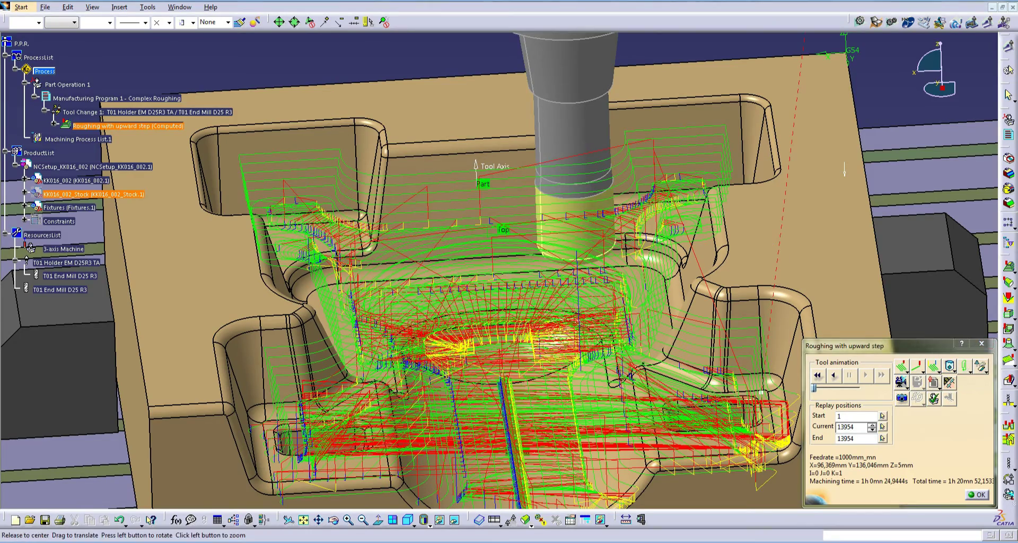
Step: Reorient the toolpath view from a levelled front view to an isometric view
{"action": "middle_click_drag", "start_coordinate": [587, 266], "coordinate": [523, 275]}
{"action": "middle_click_drag", "start_coordinate": [470, 330], "coordinate": [480, 288]}
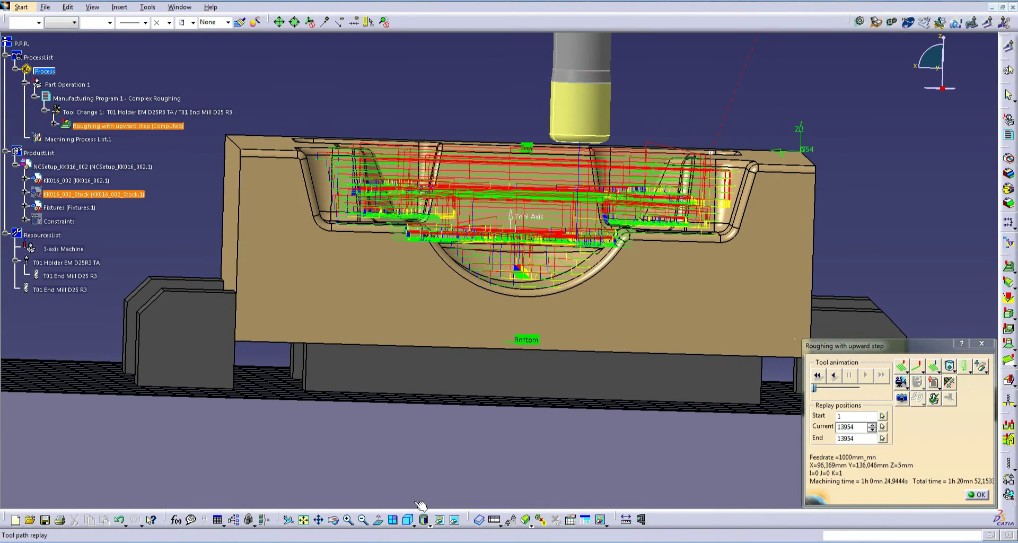
{"action": "left_click", "coordinate": [591, 315]}
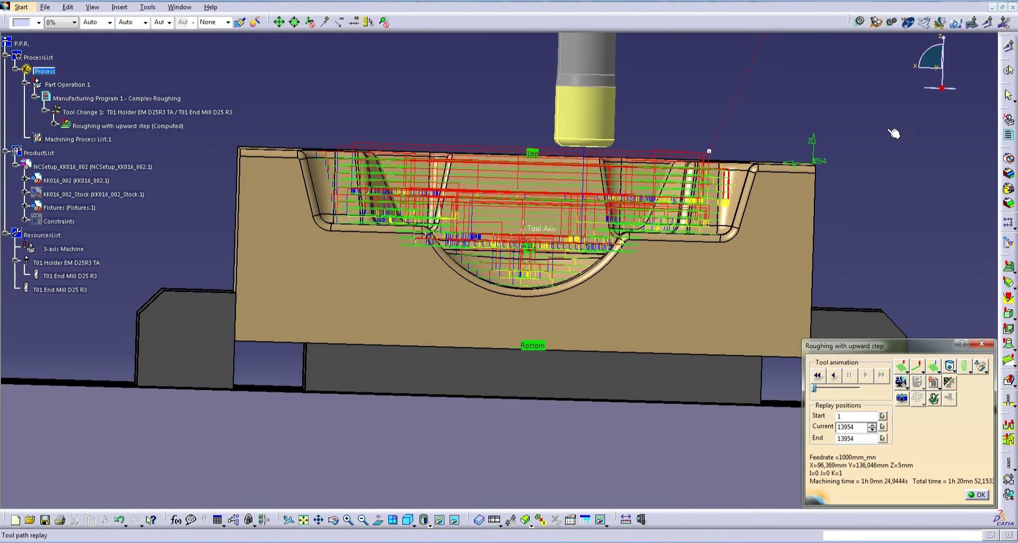
{"action": "left_click_drag", "start_coordinate": [935, 47], "coordinate": [937, 47]}
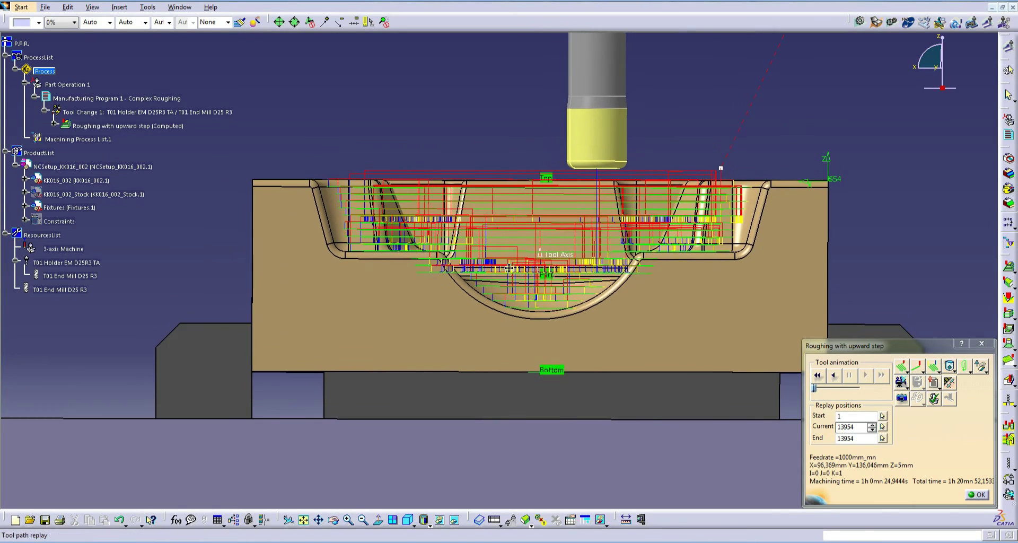
{"action": "scroll", "coordinate": [585, 222], "scroll_direction": "up", "scroll_amount": 3}
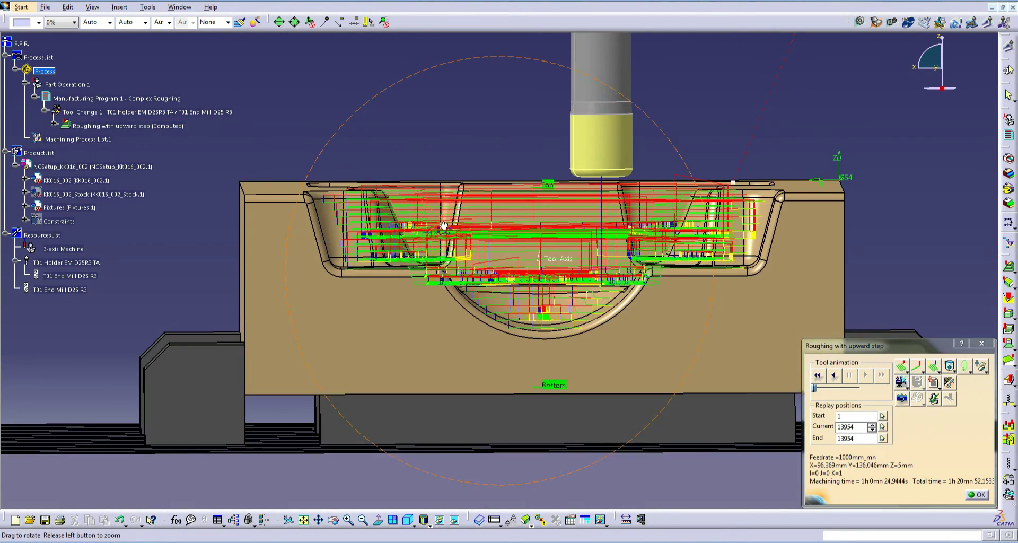
{"action": "middle_click_drag", "start_coordinate": [495, 188], "coordinate": [543, 273]}
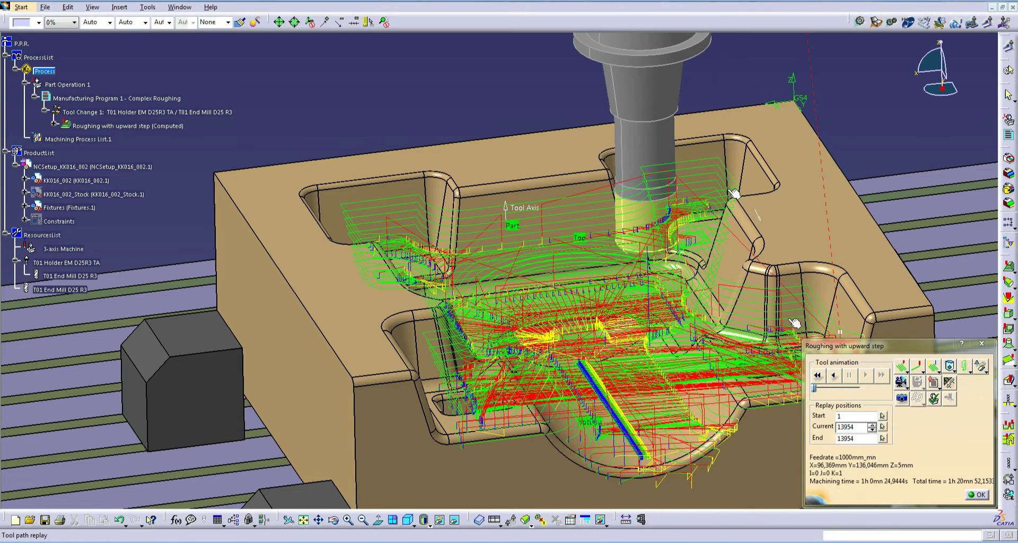
Step: Replay the toolpath from the start at minimum speed and pause at point 5213 of 13954
{"action": "left_click", "coordinate": [819, 375]}
{"action": "left_click", "coordinate": [865, 375]}
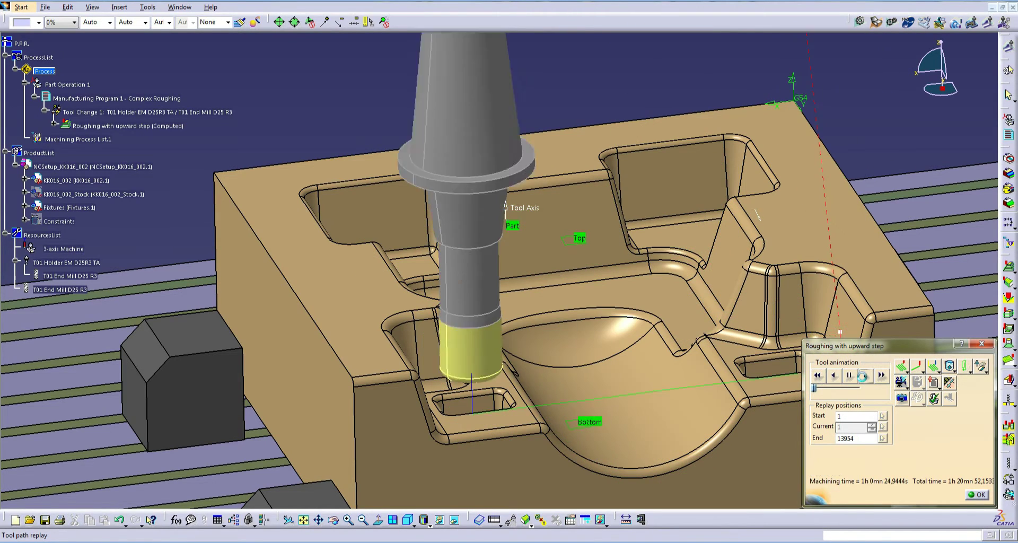
{"action": "middle_click_drag", "start_coordinate": [753, 256], "coordinate": [698, 259]}
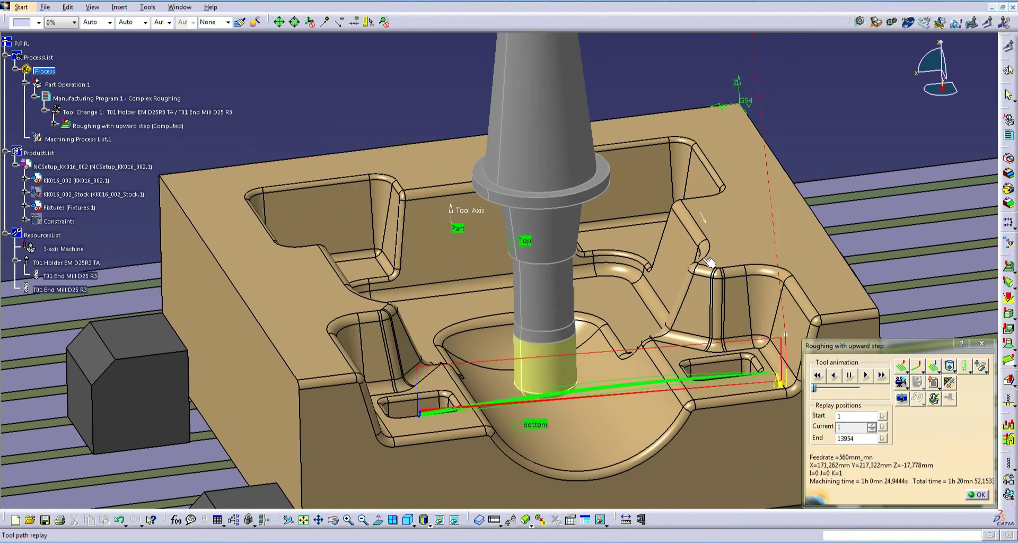
{"action": "left_click_drag", "start_coordinate": [824, 390], "coordinate": [830, 391]}
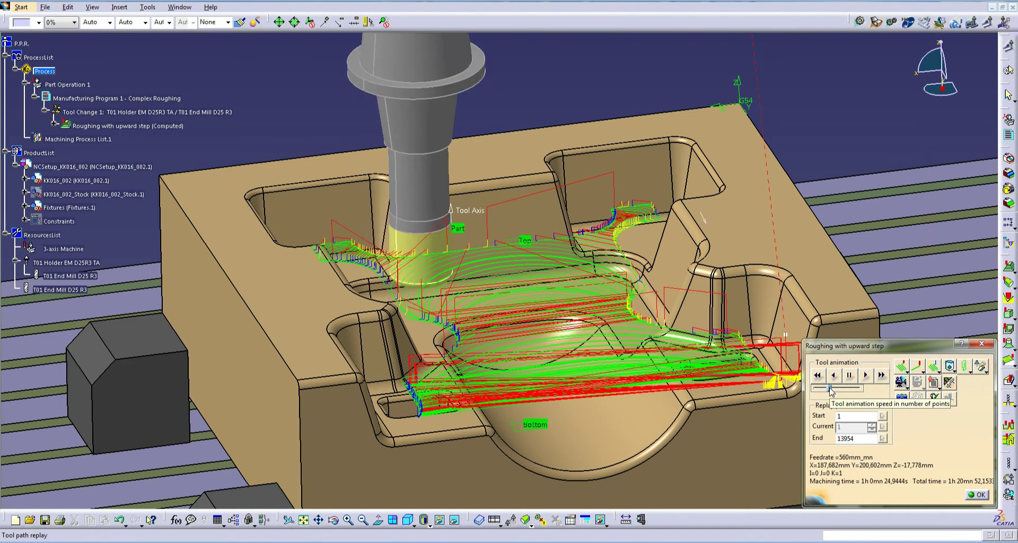
{"action": "left_click_drag", "start_coordinate": [830, 389], "coordinate": [814, 389]}
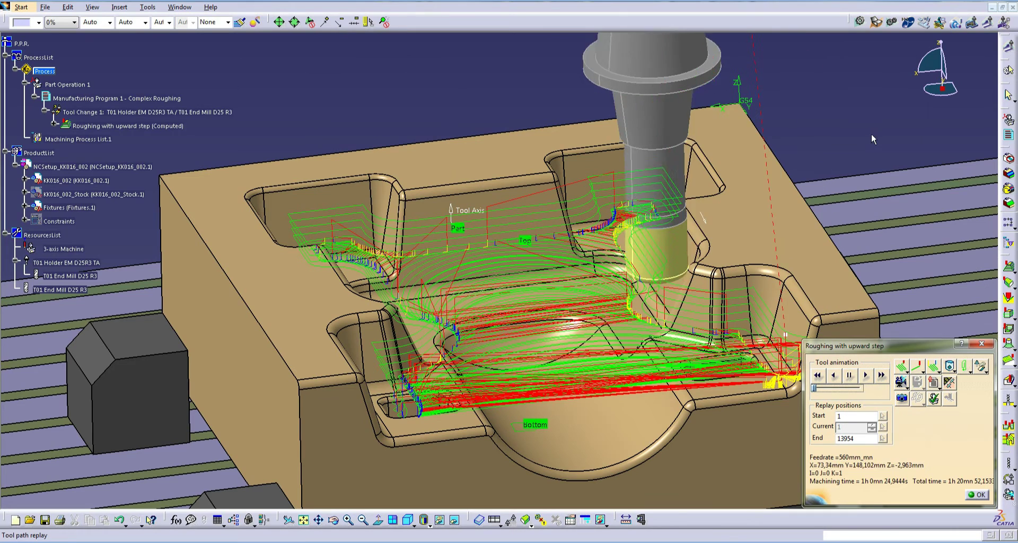
{"action": "left_click", "coordinate": [849, 376]}
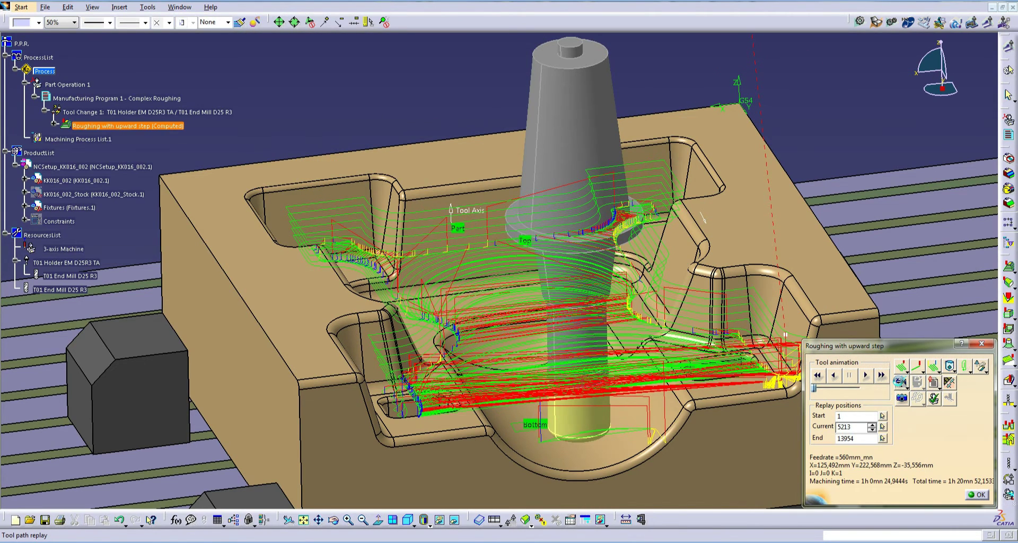
Step: Run the stock material-removal simulation from the start at minimum speed to the end
{"action": "left_click", "coordinate": [901, 382]}
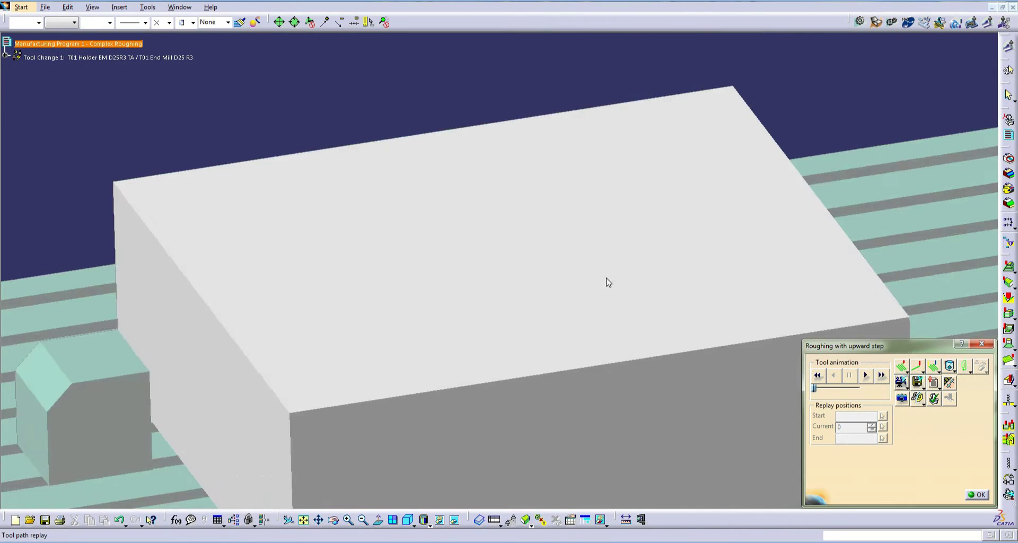
{"action": "middle_click_drag", "start_coordinate": [474, 249], "coordinate": [496, 277]}
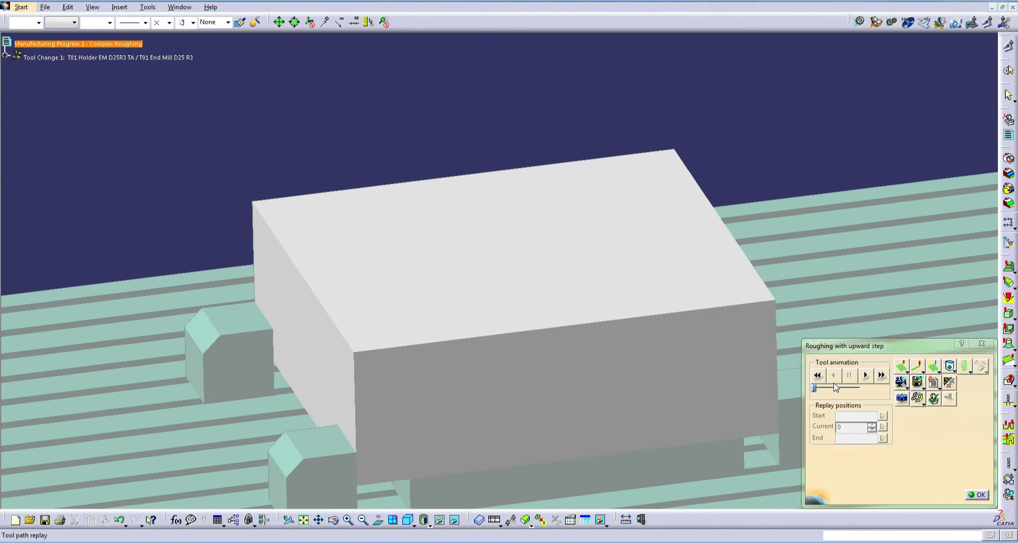
{"action": "left_click", "coordinate": [818, 375]}
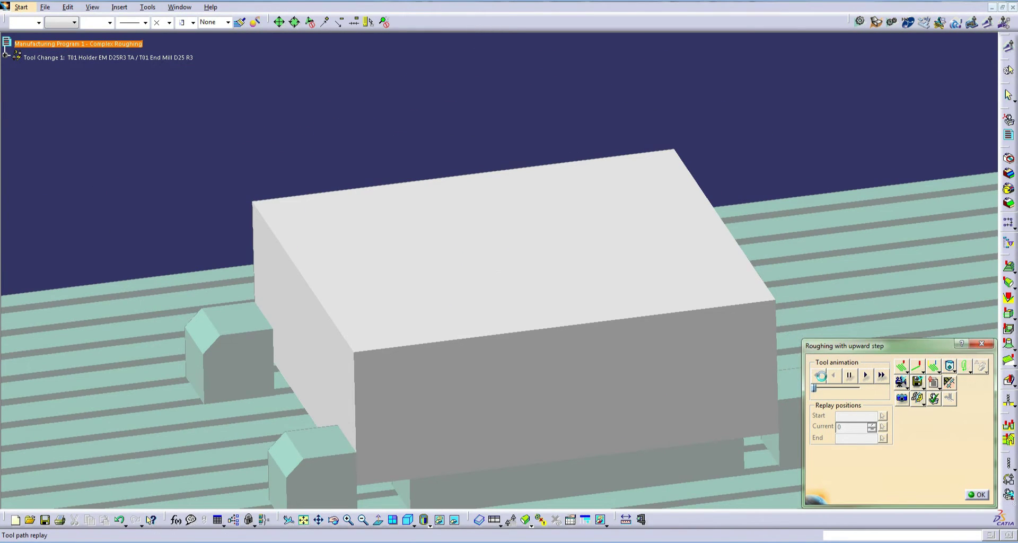
{"action": "left_click", "coordinate": [866, 375]}
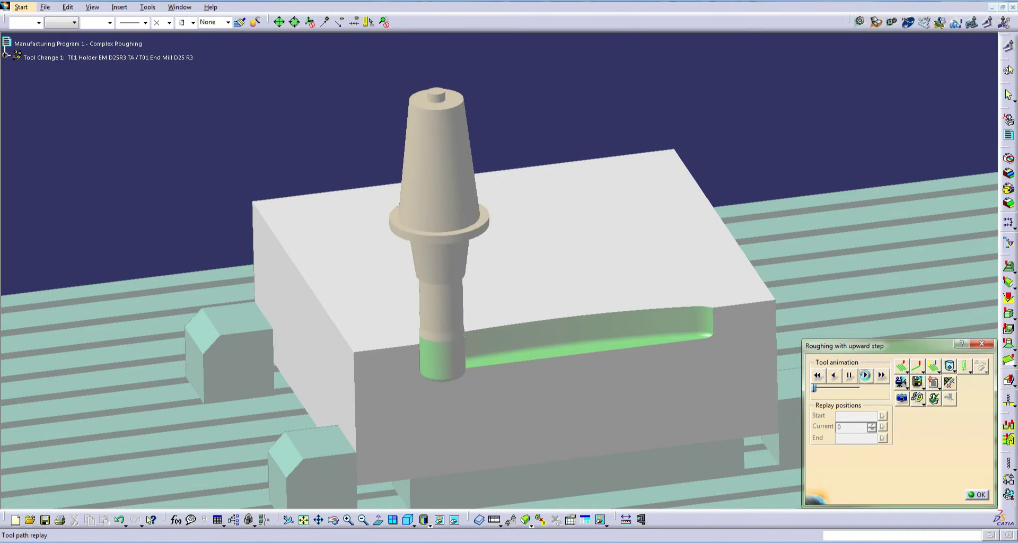
{"action": "left_click_drag", "start_coordinate": [814, 387], "coordinate": [825, 388]}
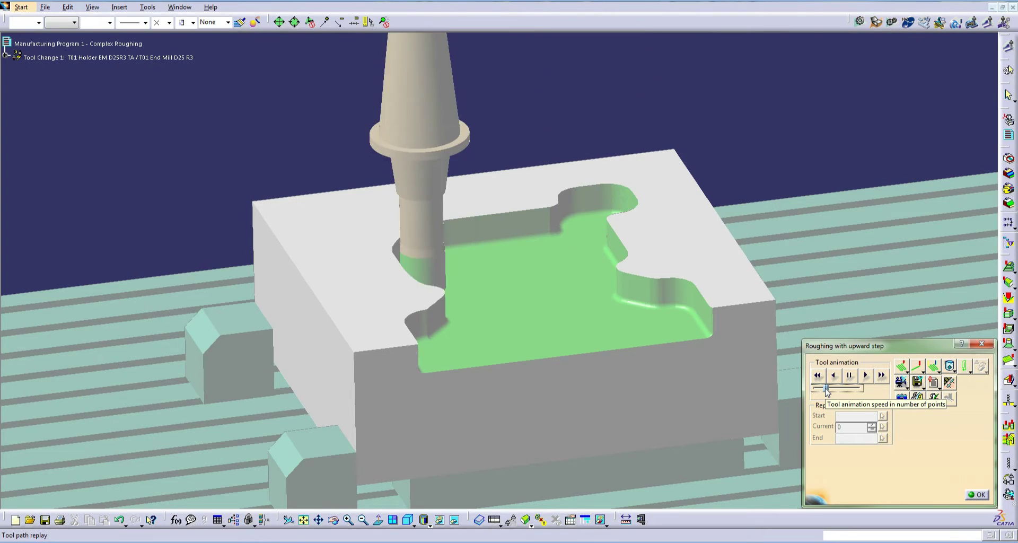
{"action": "left_click_drag", "start_coordinate": [826, 389], "coordinate": [761, 397]}
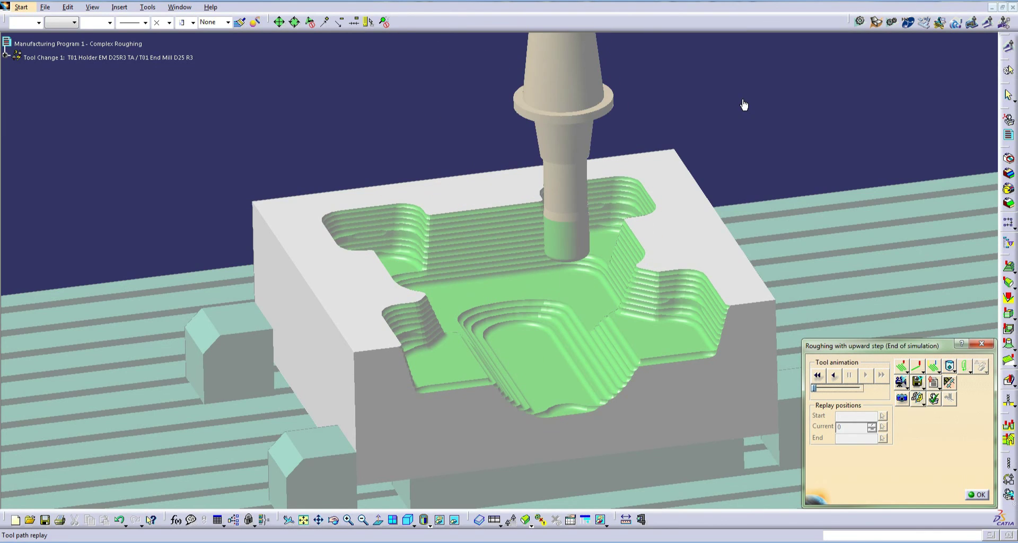
Step: Inspect the stepped pockets, then close the replay and confirm the Roughing operation
{"action": "middle_click_drag", "start_coordinate": [695, 125], "coordinate": [692, 138]}
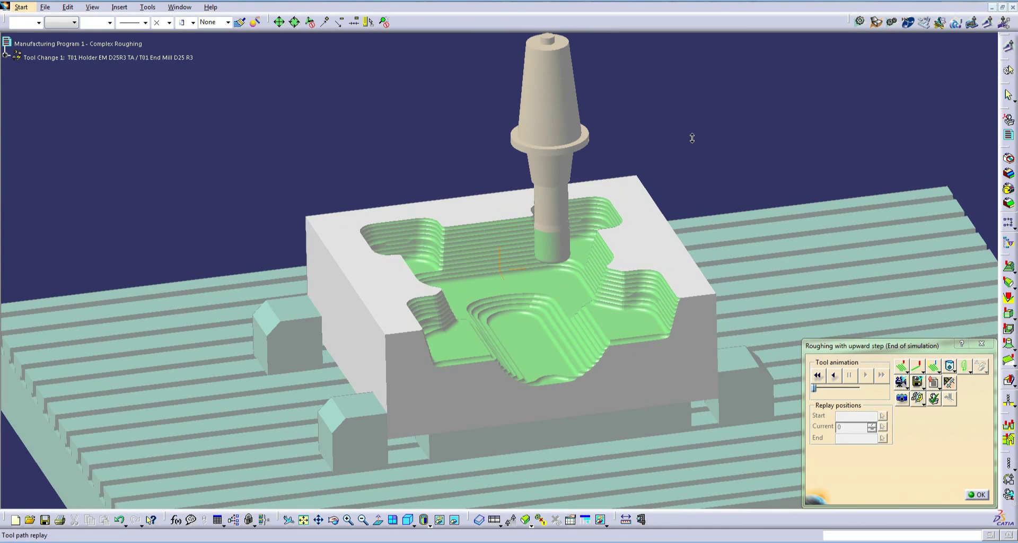
{"action": "mouse_move", "coordinate": [617, 362]}
{"action": "middle_mouse_down"}
{"action": "mouse_move", "coordinate": [486, 408]}
{"action": "mouse_move", "coordinate": [638, 369]}
{"action": "middle_mouse_up"}
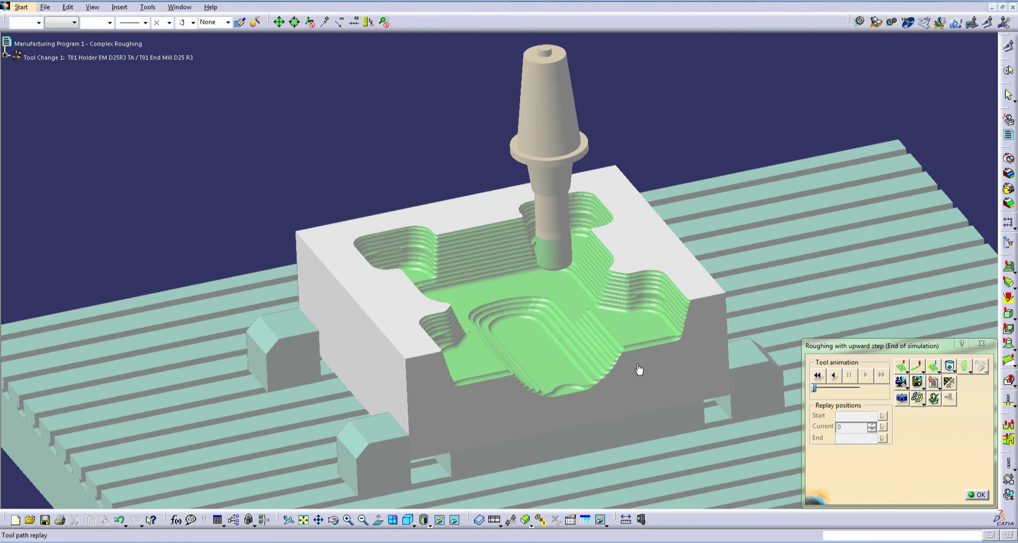
{"action": "left_click", "coordinate": [980, 495]}
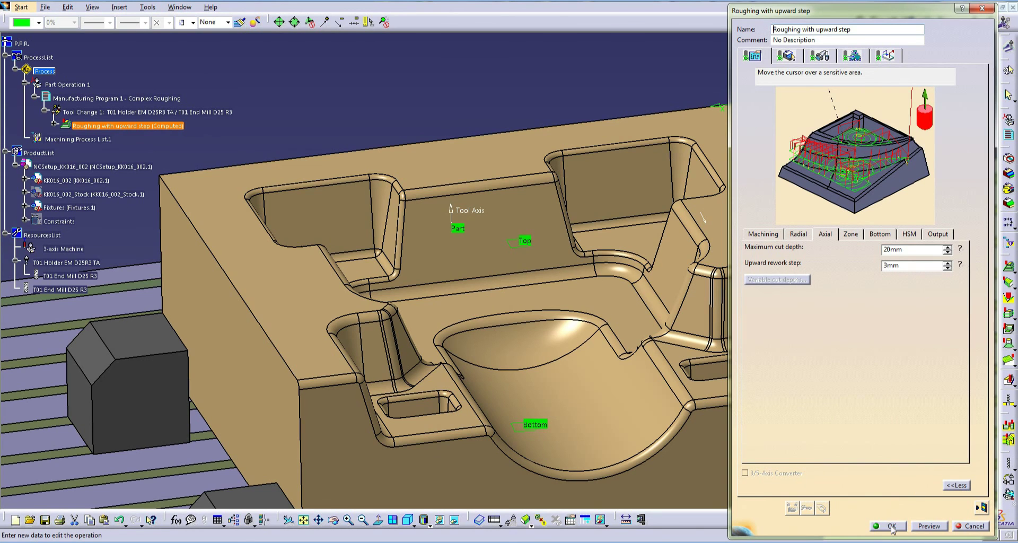
{"action": "left_click", "coordinate": [891, 525]}
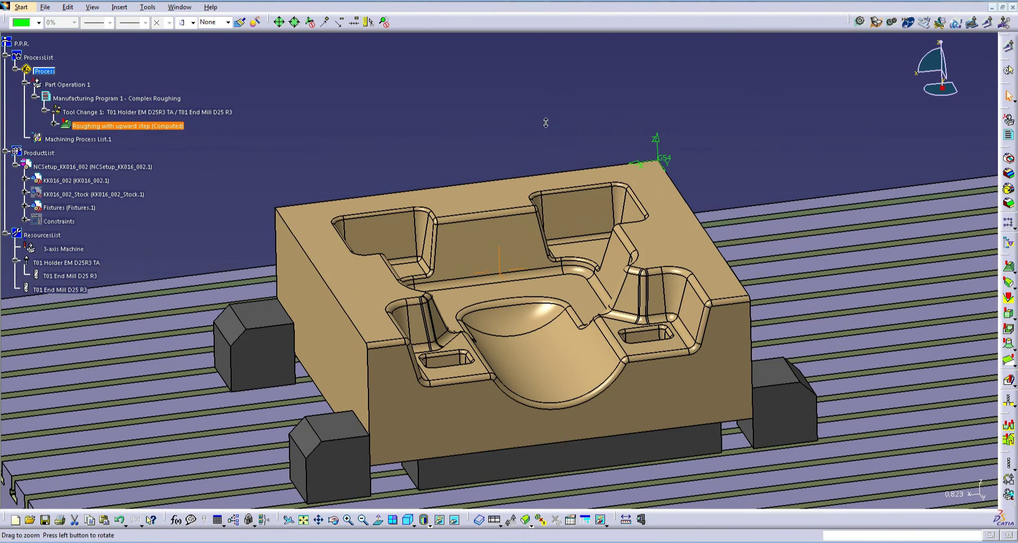